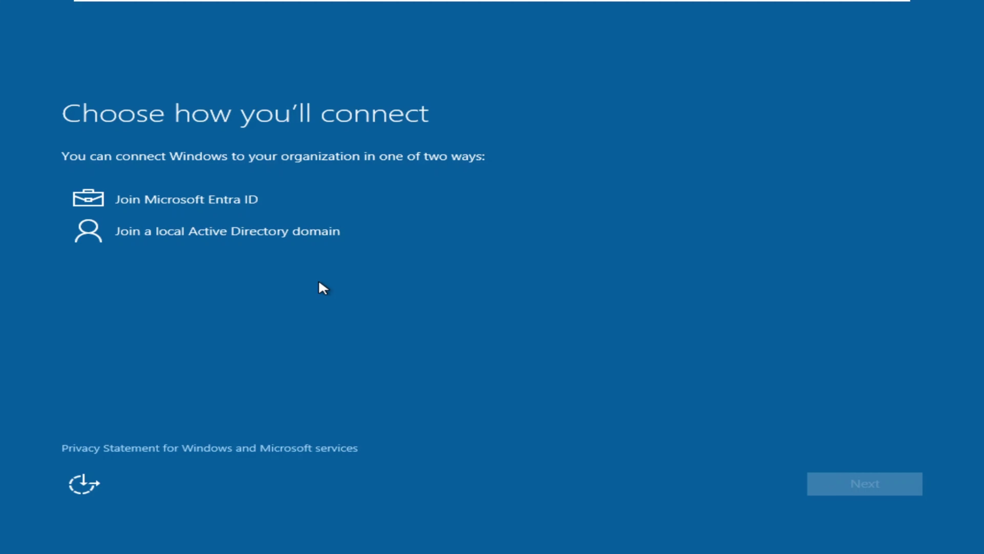
# Choose joining a local Active Directory domain as the connection method and create the local account Win10 without a password.
pyautogui.click(232, 225)
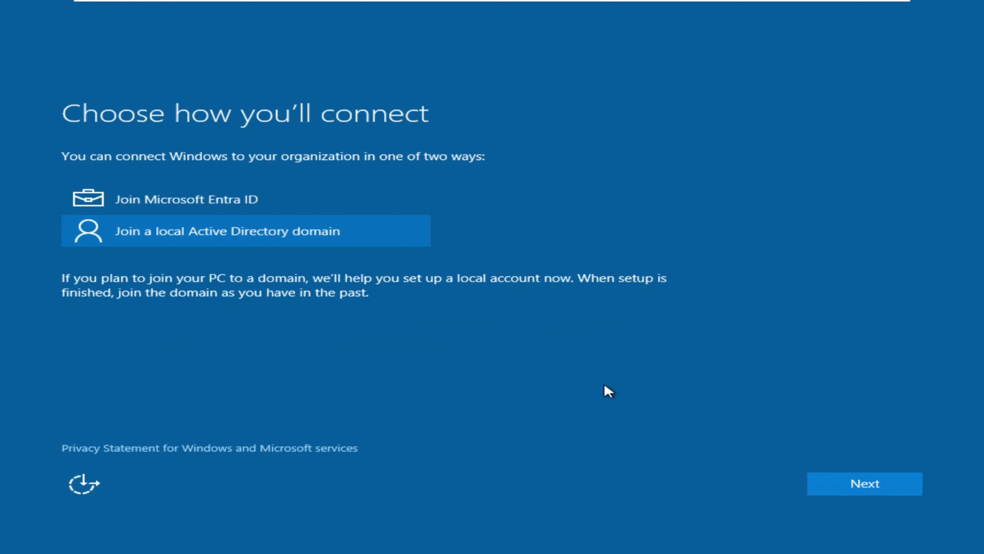
pyautogui.click(814, 484)
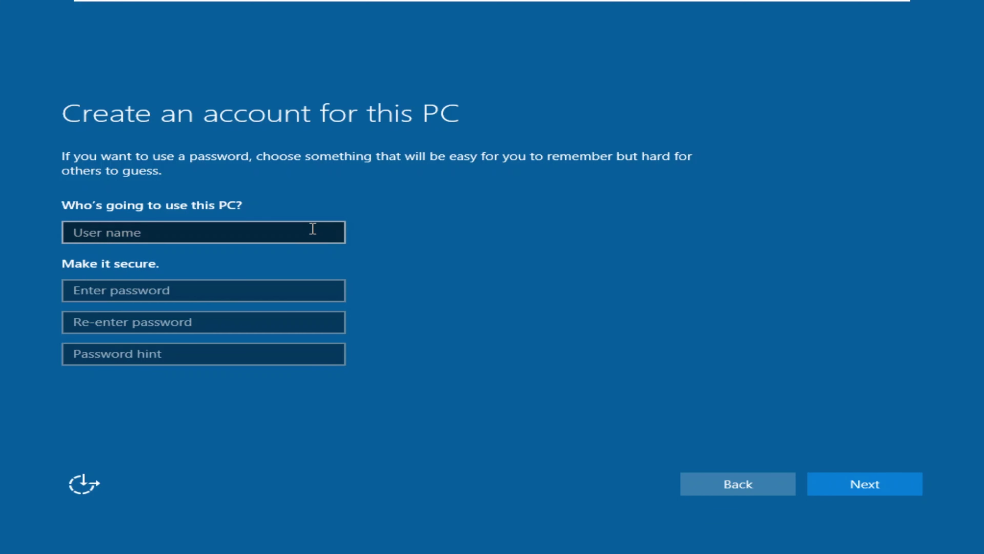
pyautogui.click(313, 229)
pyautogui.write('Win10')
pyautogui.press('Return')
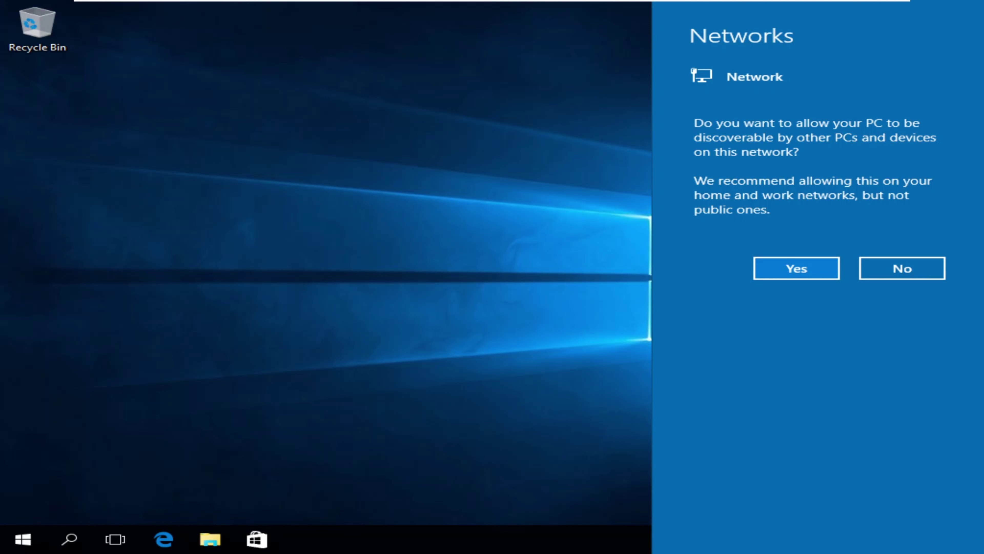
# Decline making the PC discoverable on the network and start the VMware Tools installation for the Windows 10 x64 virtual machine.
pyautogui.click(882, 269)
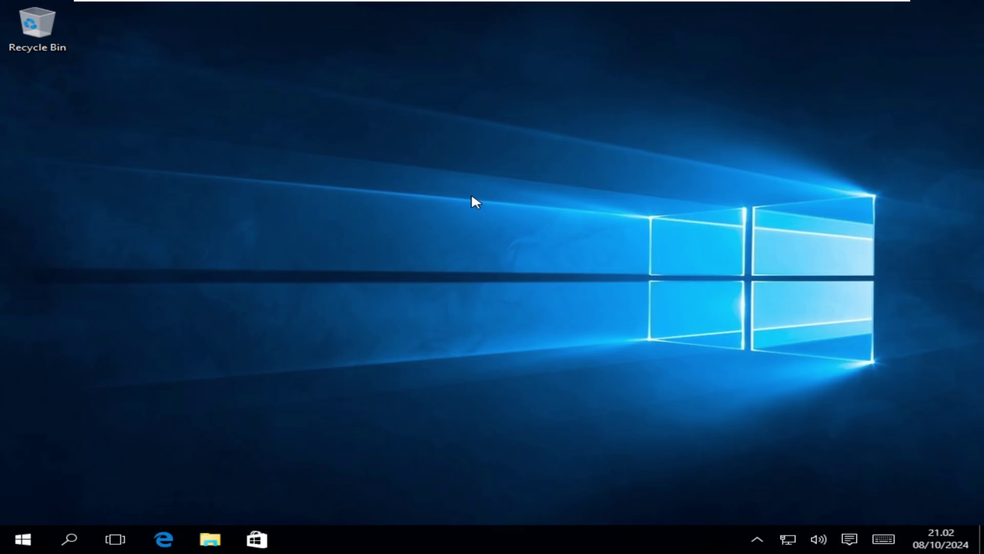
pyautogui.moveTo(172, 3)
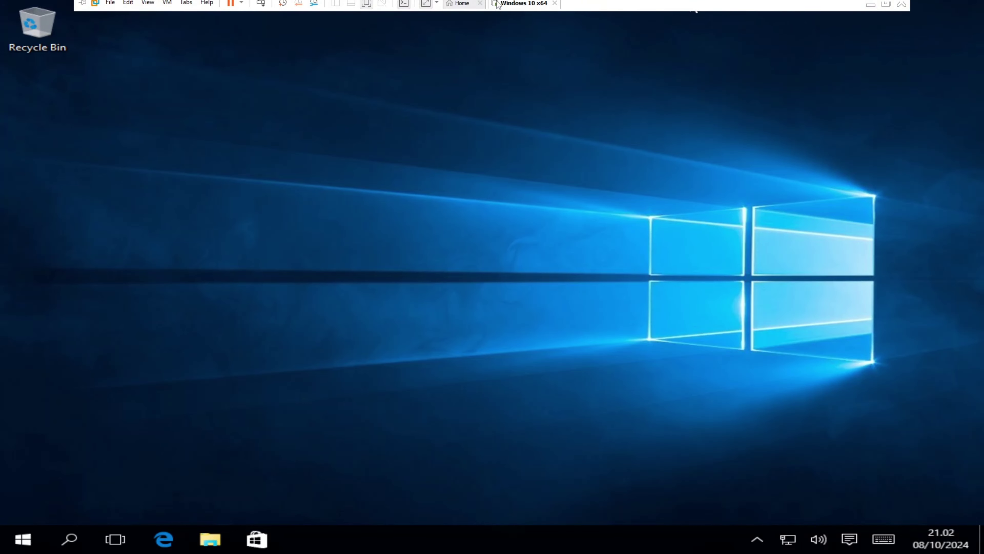
pyautogui.click(172, 3)
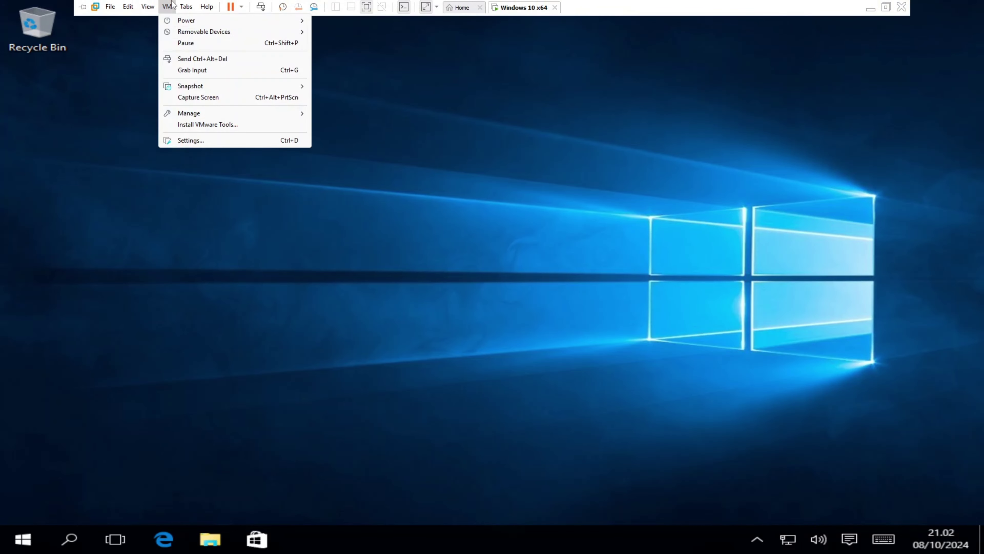
pyautogui.click(203, 129)
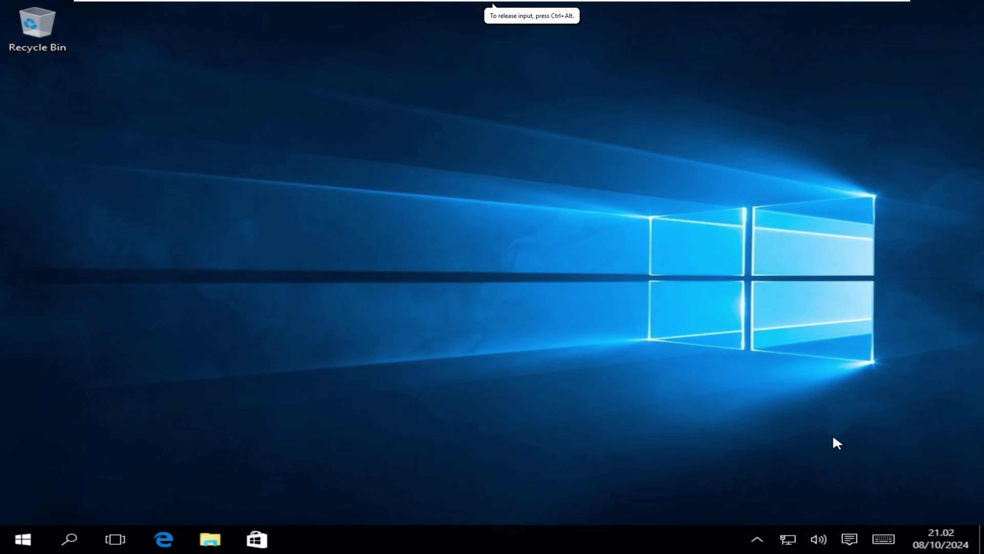
pyautogui.click(938, 542)
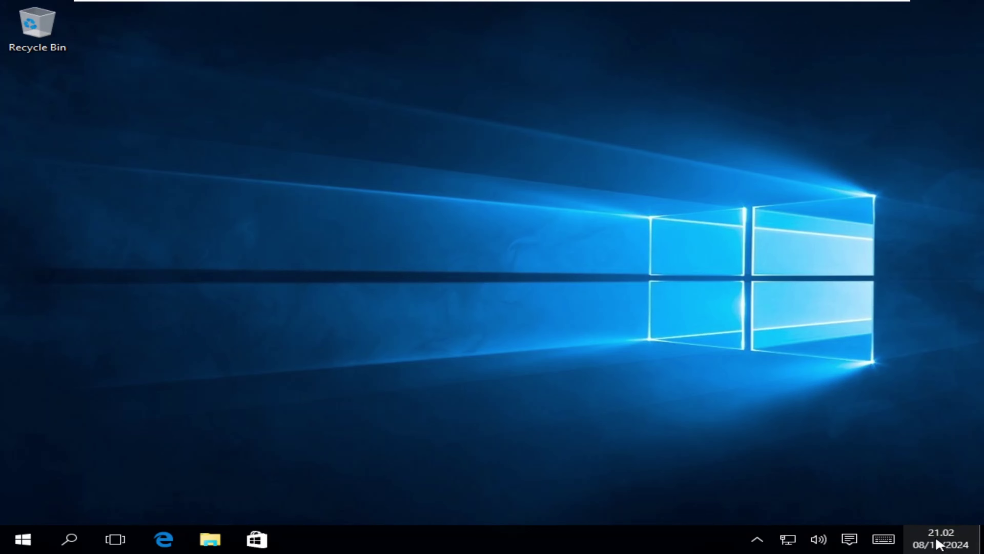
pyautogui.click(938, 543)
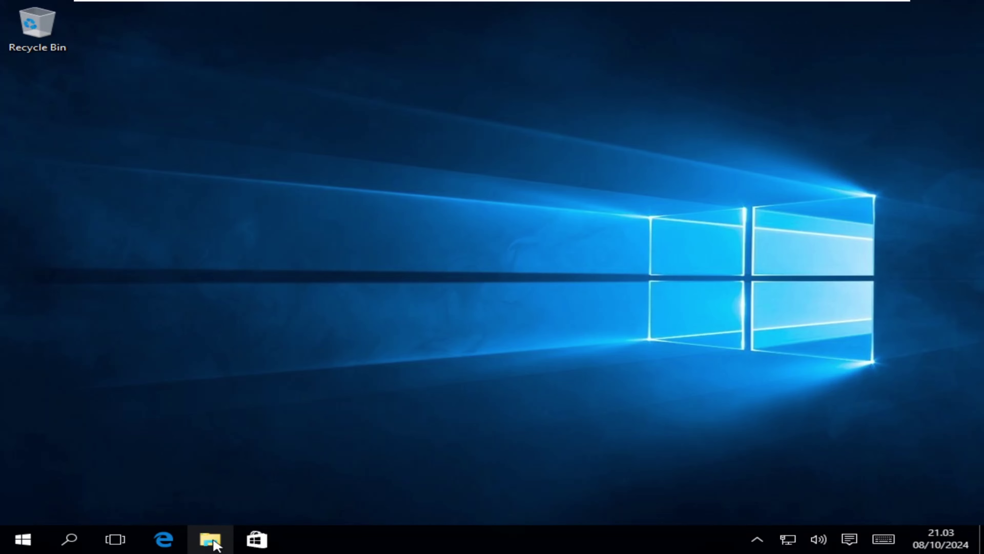
# Run setup64 from the VMware Tools DVD drive (D:), allow it to make changes and start the installation.
pyautogui.click(215, 543)
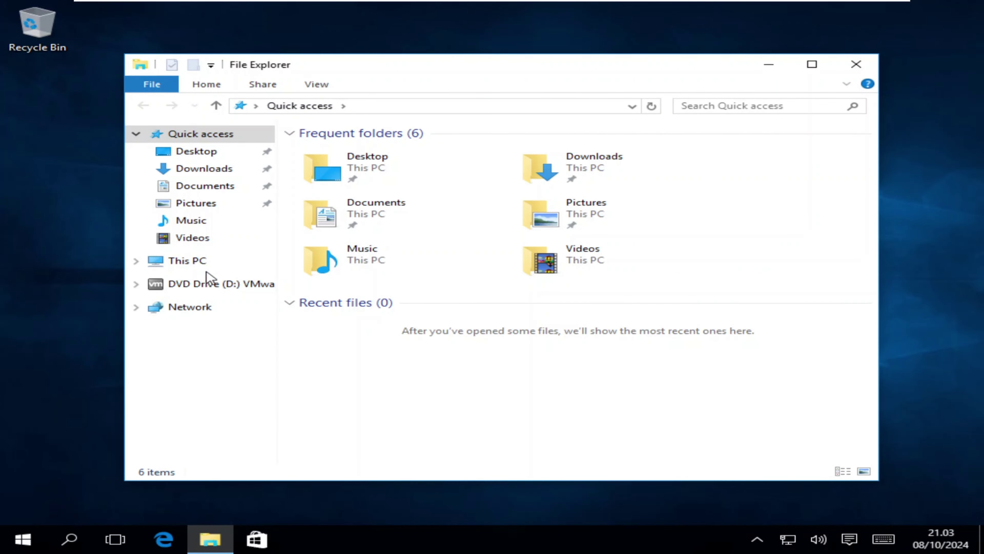
pyautogui.click(208, 285)
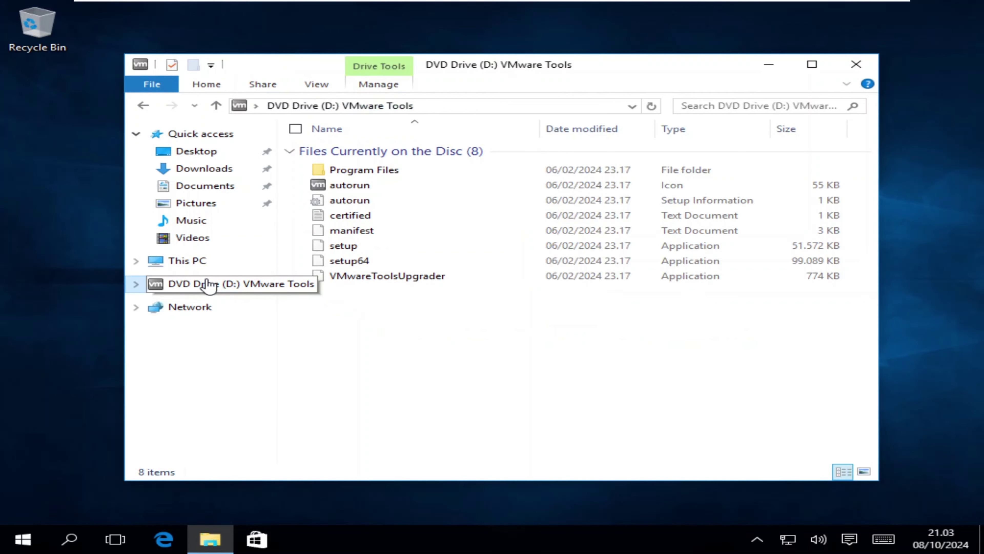
pyautogui.doubleClick(359, 261)
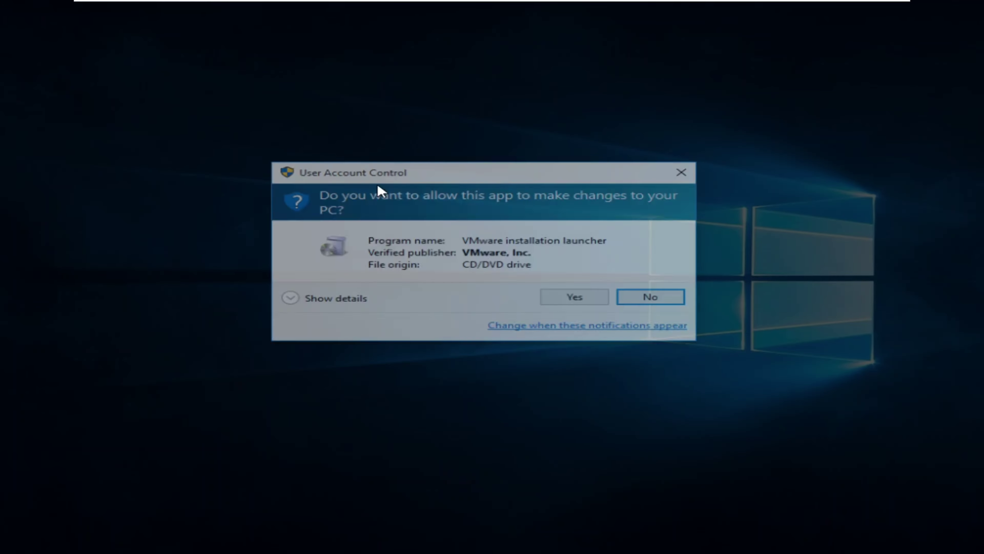
pyautogui.click(566, 296)
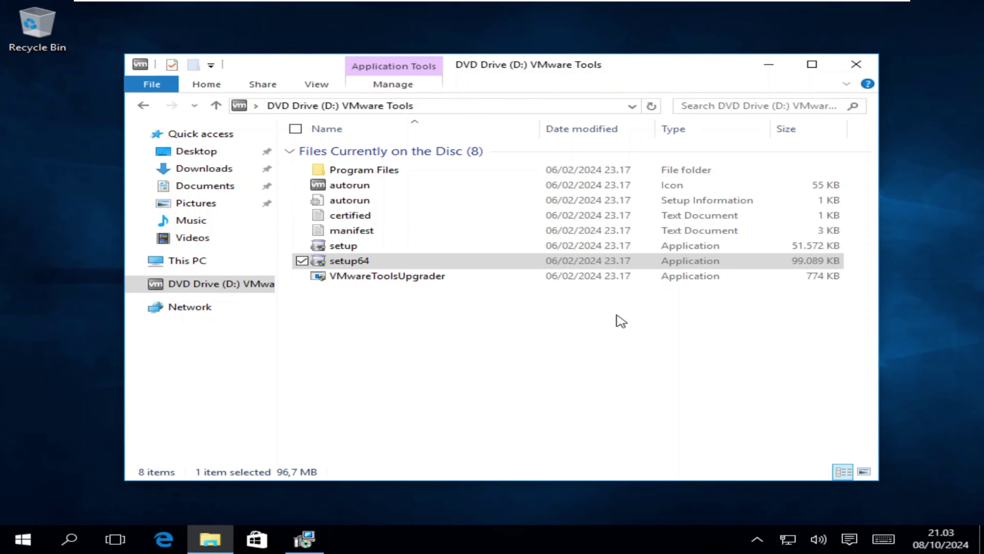
pyautogui.click(568, 382)
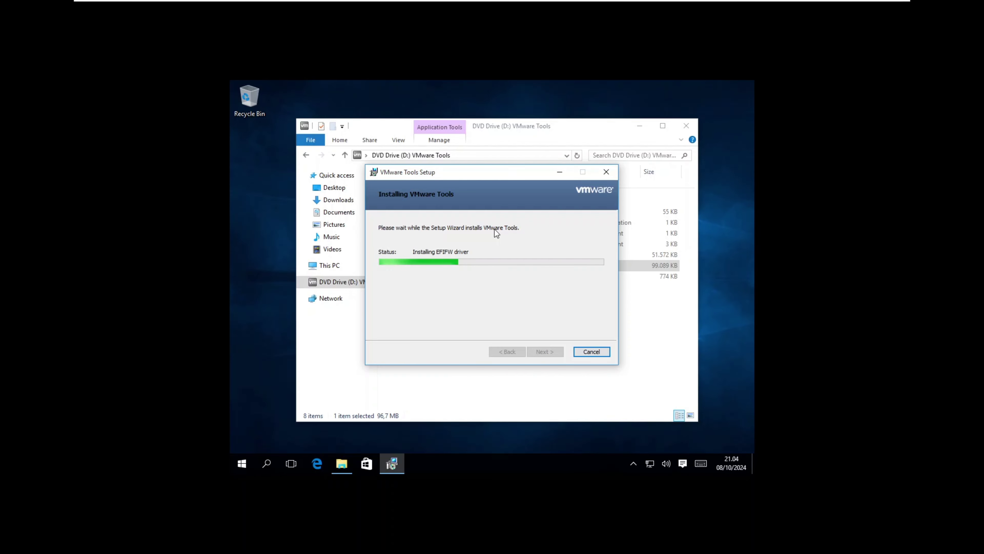
# Finish the VMware Tools Setup wizard and close the DVD drive's File Explorer window.
pyautogui.press('super')
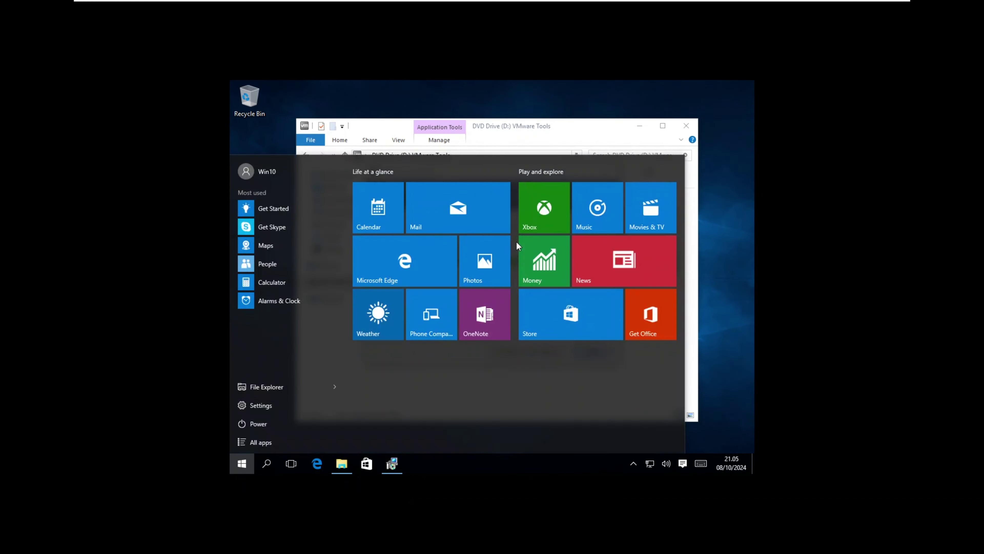
pyautogui.press('Escape')
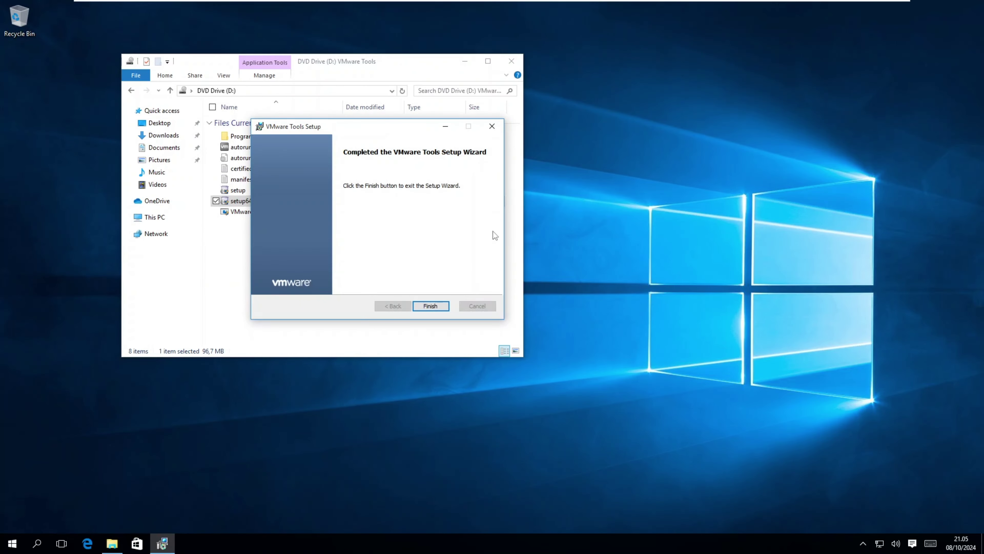
pyautogui.click(431, 306)
pyautogui.click(519, 60)
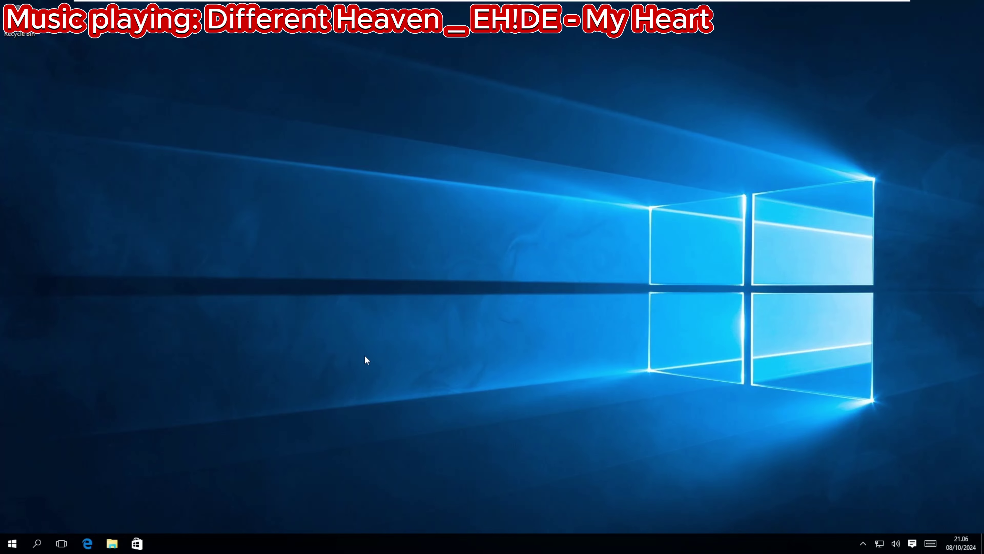
# Run winver to check the Windows version and build, and close the About Windows dialog.
pyautogui.press('super+r')
pyautogui.write('win')
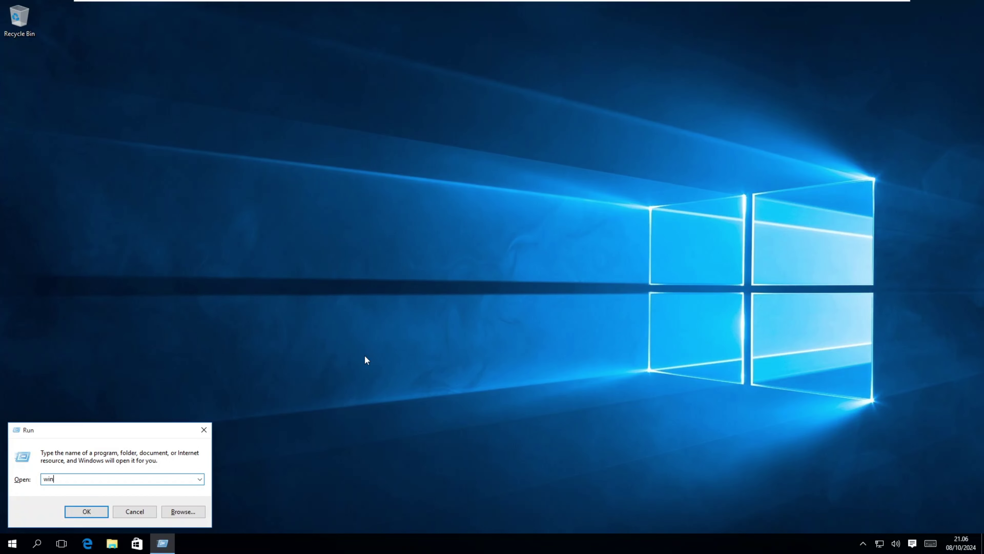
pyautogui.write('ver')
pyautogui.press('Return')
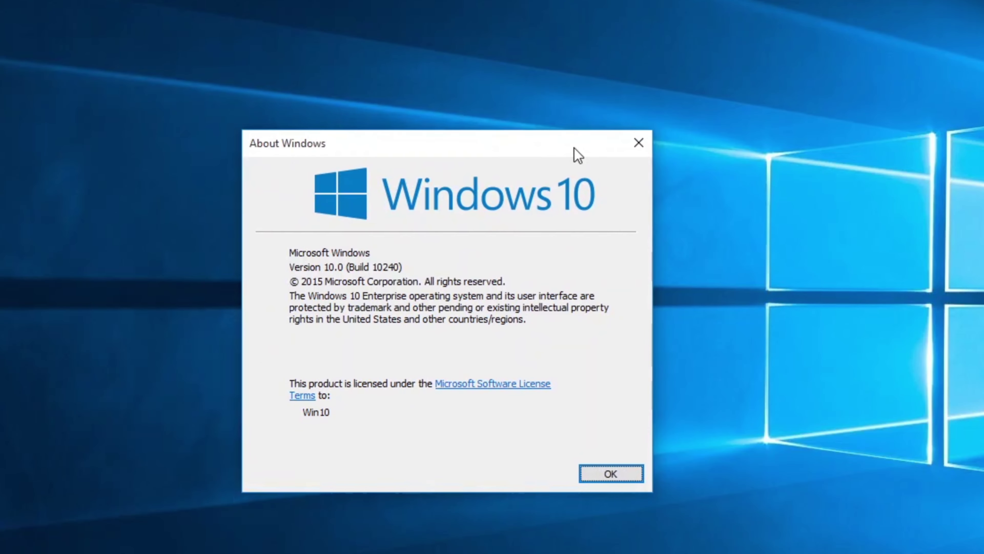
pyautogui.moveTo(574, 148); pyautogui.dragTo(630, 130)
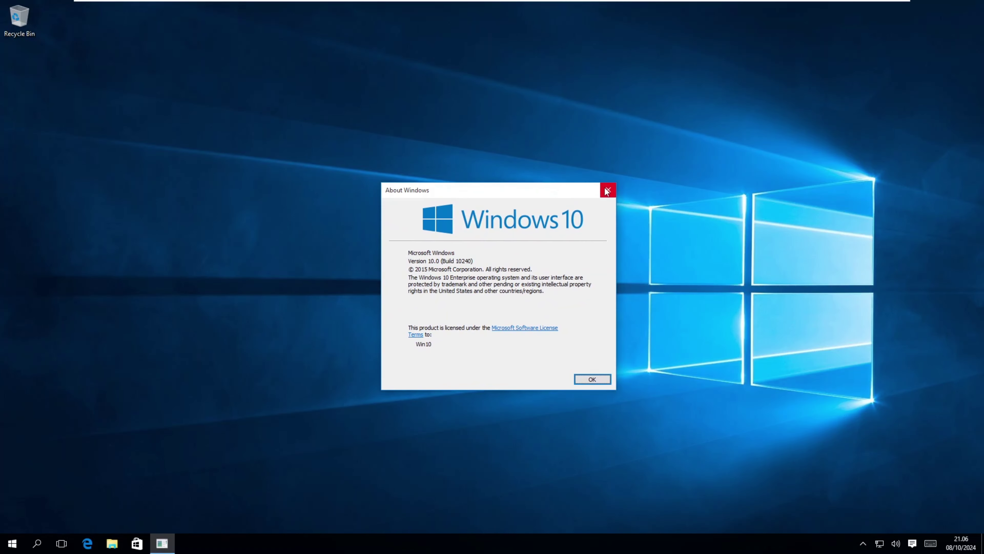
pyautogui.click(695, 124)
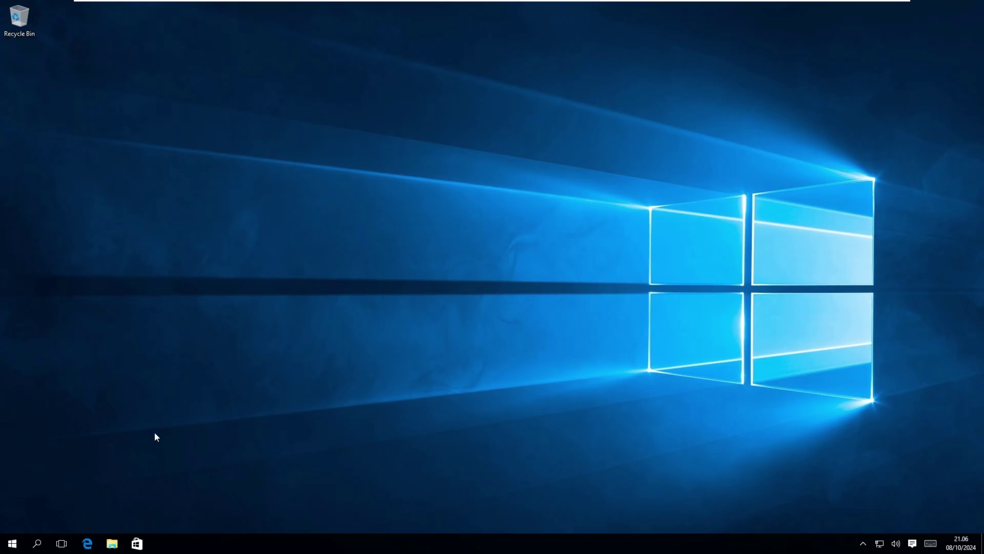
# Open the properties of This PC to review the basic system information, and close the System window.
pyautogui.click(112, 543)
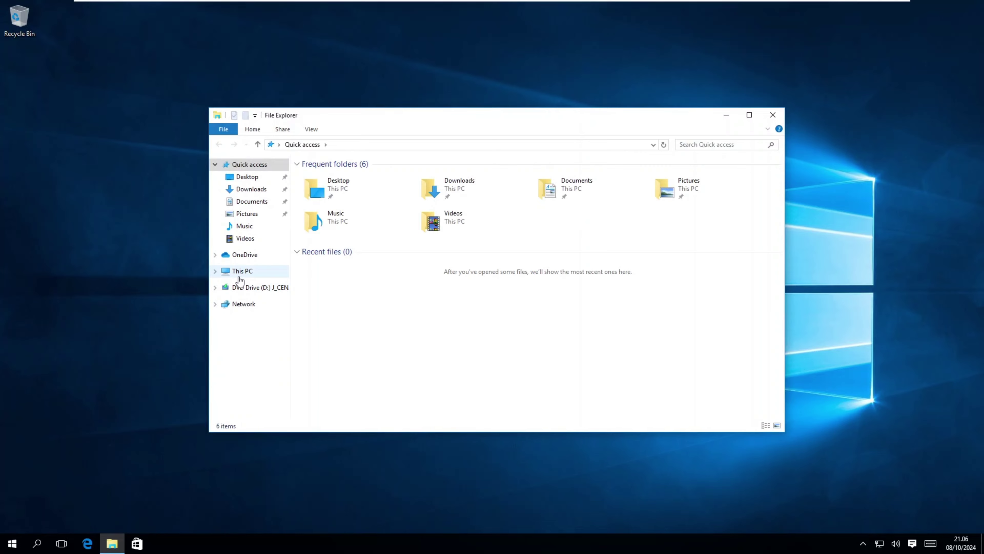
pyautogui.rightClick(240, 280)
pyautogui.click(171, 410)
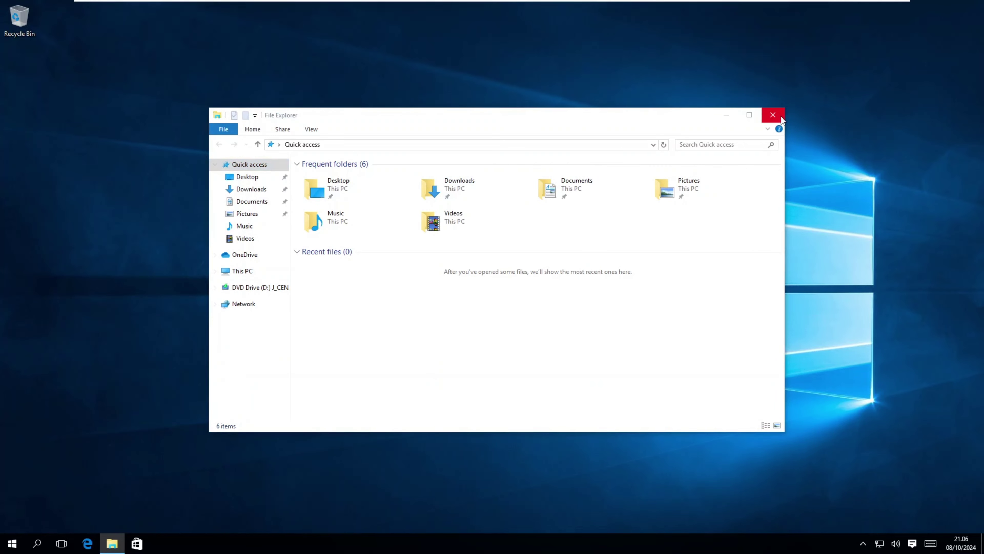
pyautogui.click(773, 115)
pyautogui.doubleClick(694, 129)
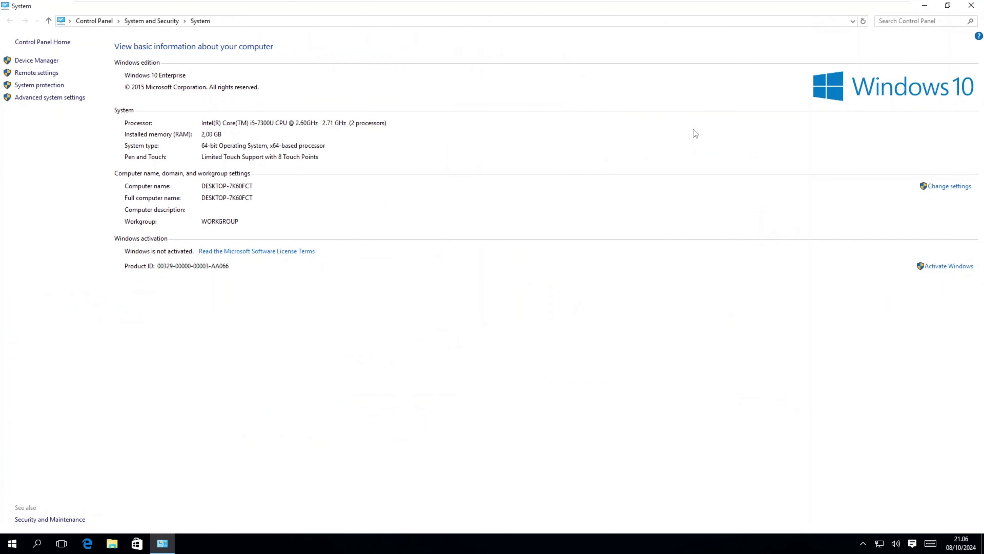
pyautogui.doubleClick(887, 11)
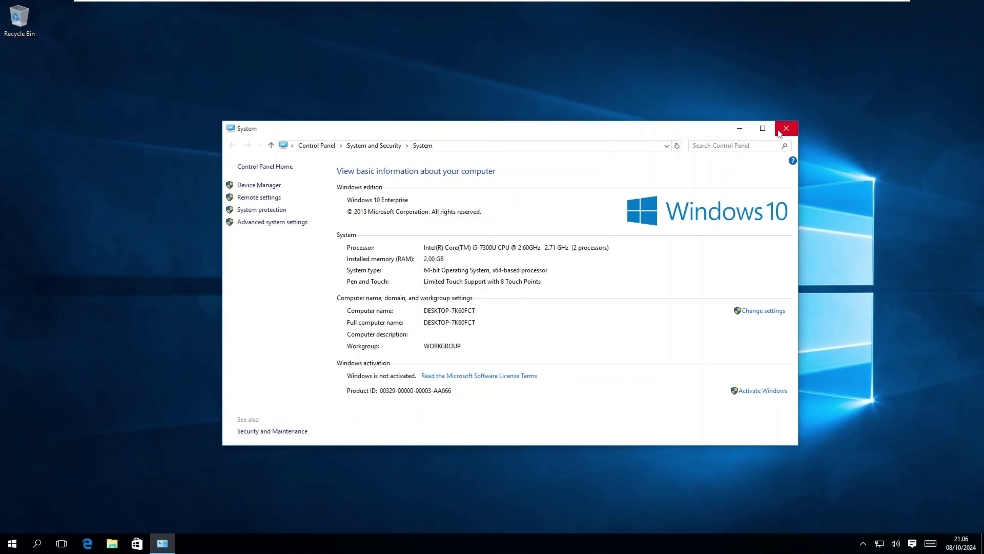
pyautogui.click(786, 128)
# Open the Windows Settings app, move its window nearer the desktop's center and look over the available categories.
pyautogui.press('super')
pyautogui.click(56, 484)
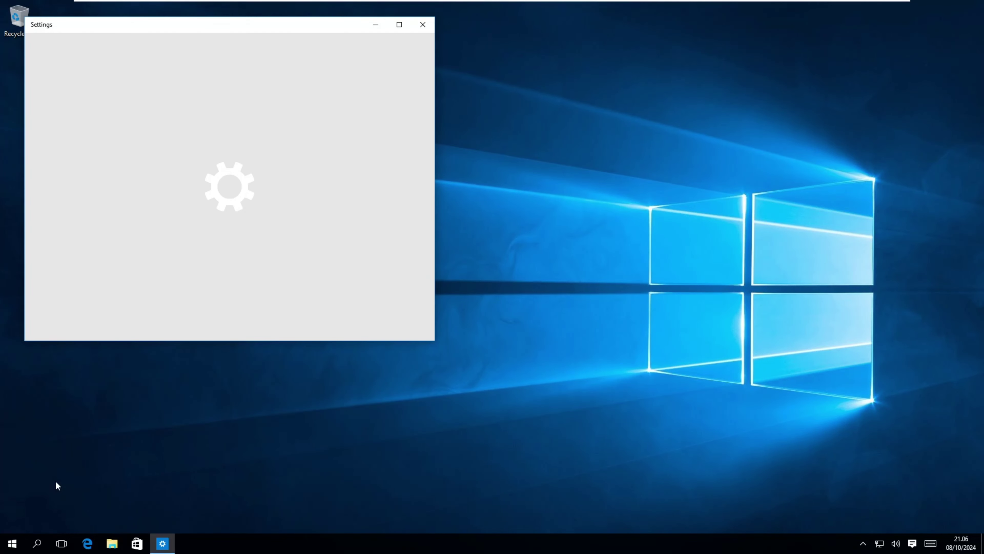
pyautogui.moveTo(304, 29); pyautogui.dragTo(468, 100)
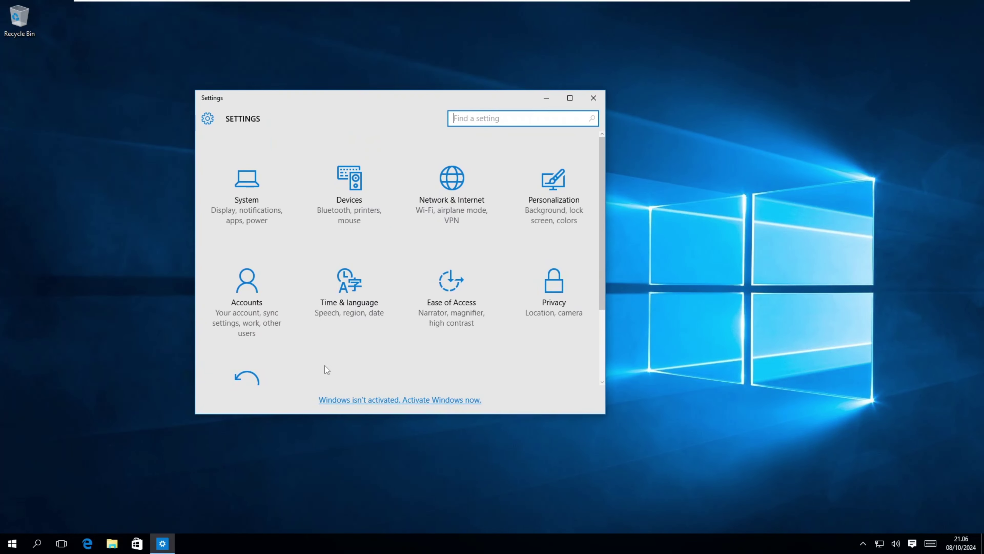
pyautogui.scroll(-2, 324, 366)
pyautogui.scroll(2, 325, 365)
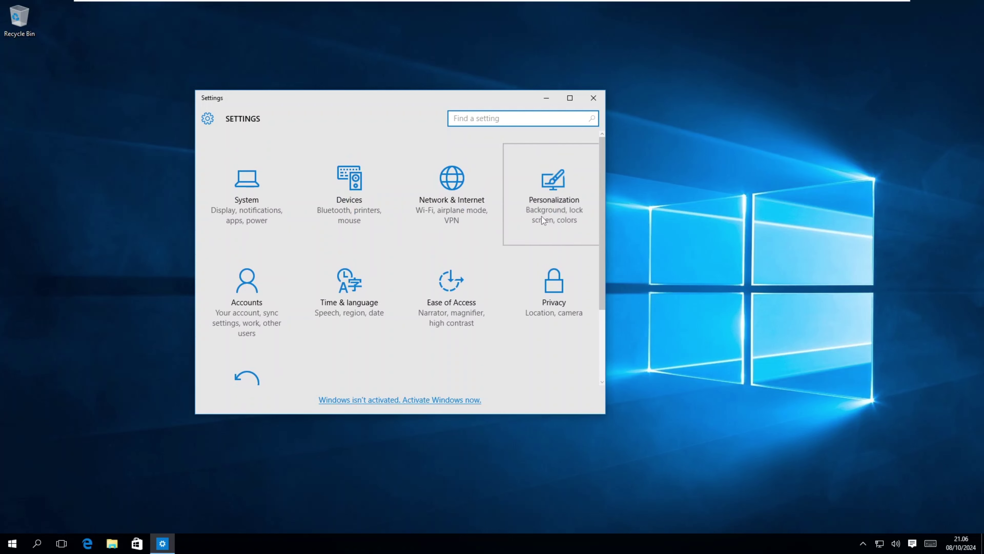
# Review the Themes, Start, Colors, Lock screen and Background pages of the Personalization settings, and close Settings.
pyautogui.click(541, 218)
pyautogui.click(297, 216)
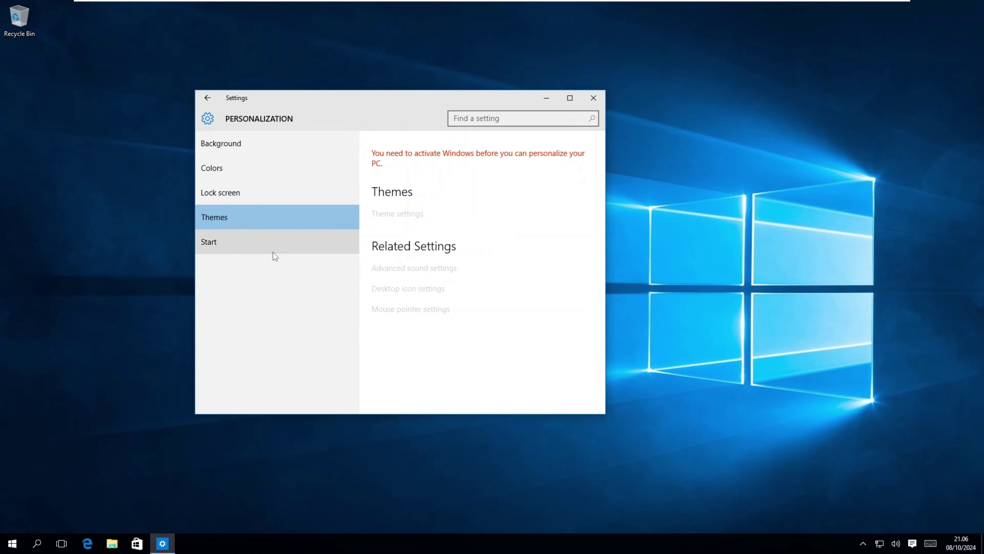
pyautogui.click(273, 251)
pyautogui.click(298, 173)
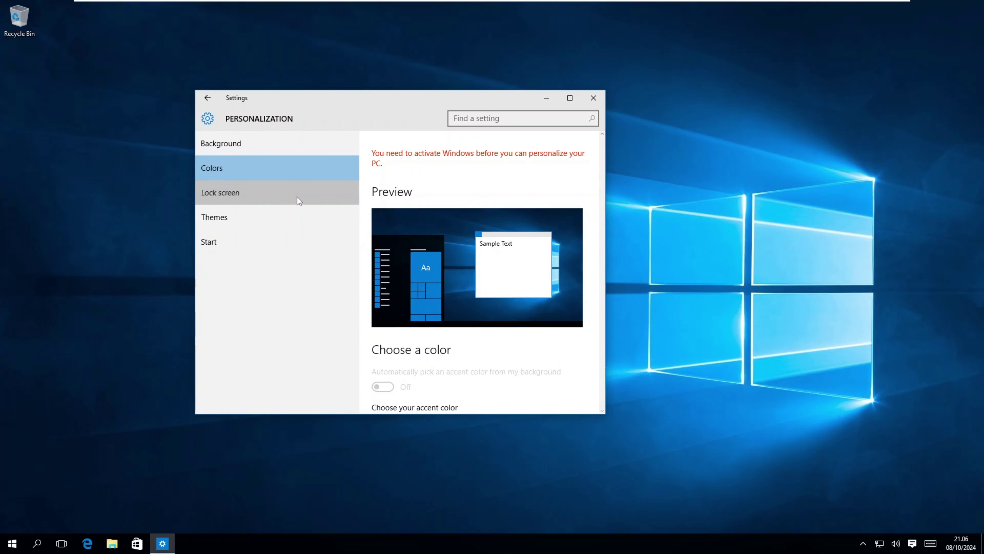
pyautogui.click(297, 197)
pyautogui.click(305, 148)
pyautogui.scroll(-3, 439, 237)
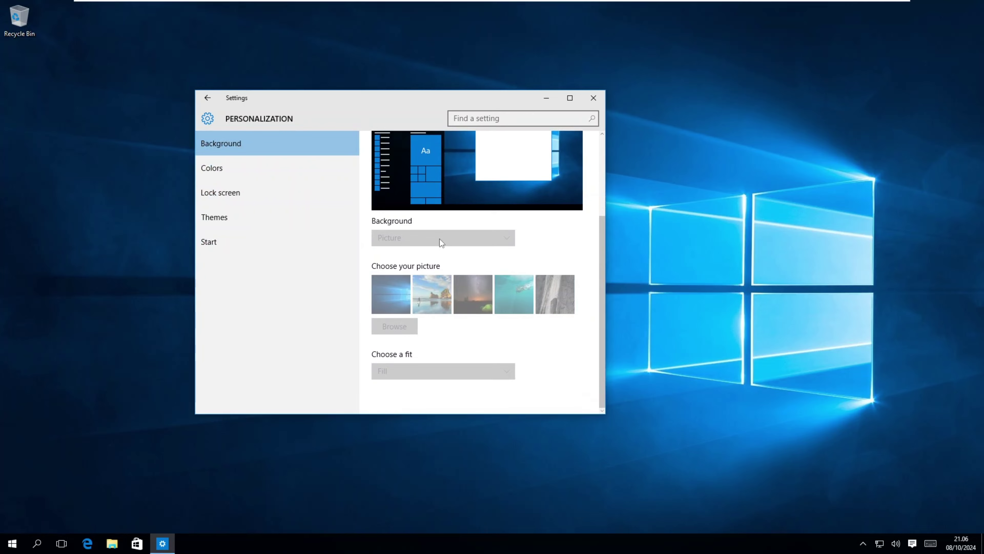
pyautogui.click(593, 98)
# Open the C:\Windows\Web folder in File Explorer.
pyautogui.click(113, 542)
pyautogui.click(243, 271)
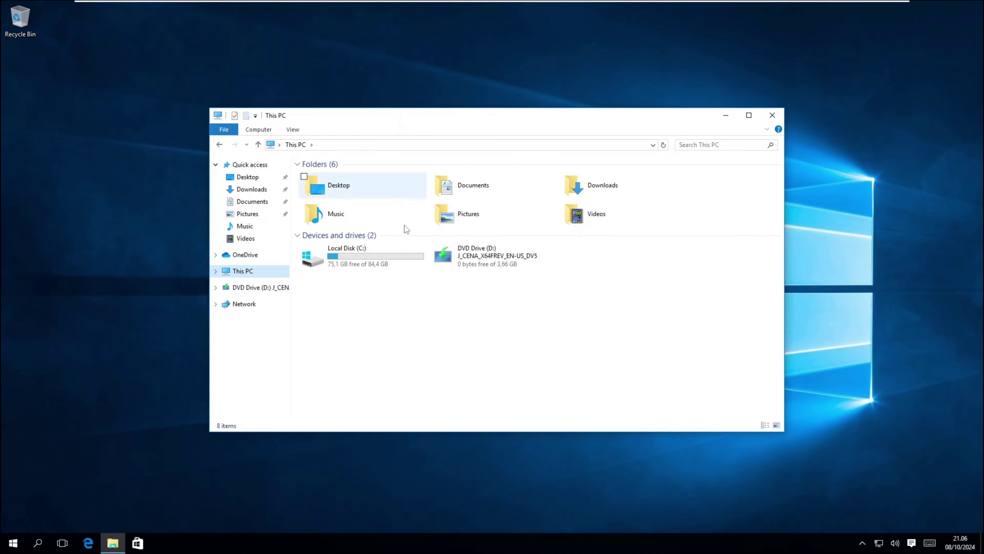
pyautogui.doubleClick(382, 257)
pyautogui.doubleClick(377, 217)
pyautogui.scroll(-15, 371, 337)
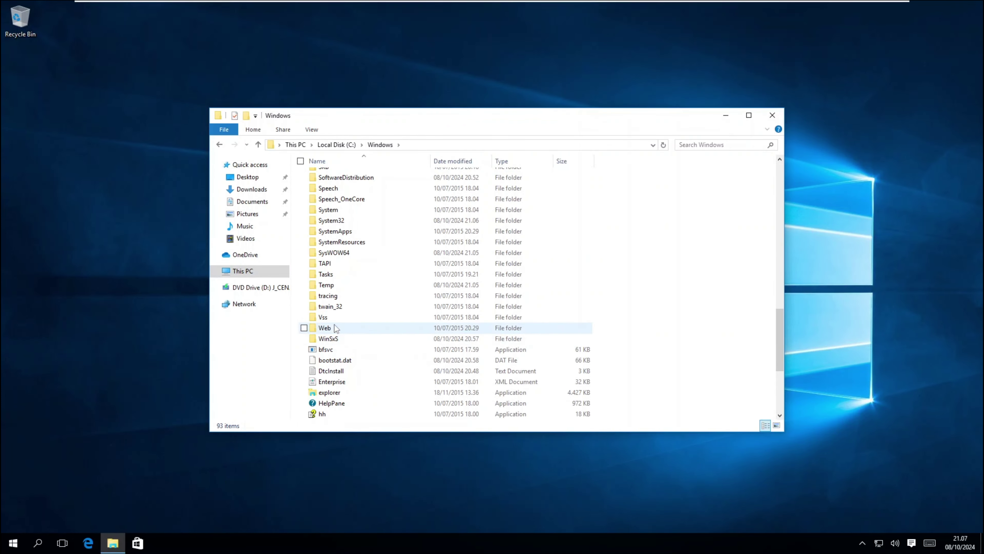
pyautogui.doubleClick(335, 328)
# Look through the Wallpaper folder and its Flowers subfolder, and view the images in the Screen folder under Web.
pyautogui.doubleClick(348, 199)
pyautogui.doubleClick(367, 186)
pyautogui.click(443, 144)
pyautogui.doubleClick(381, 179)
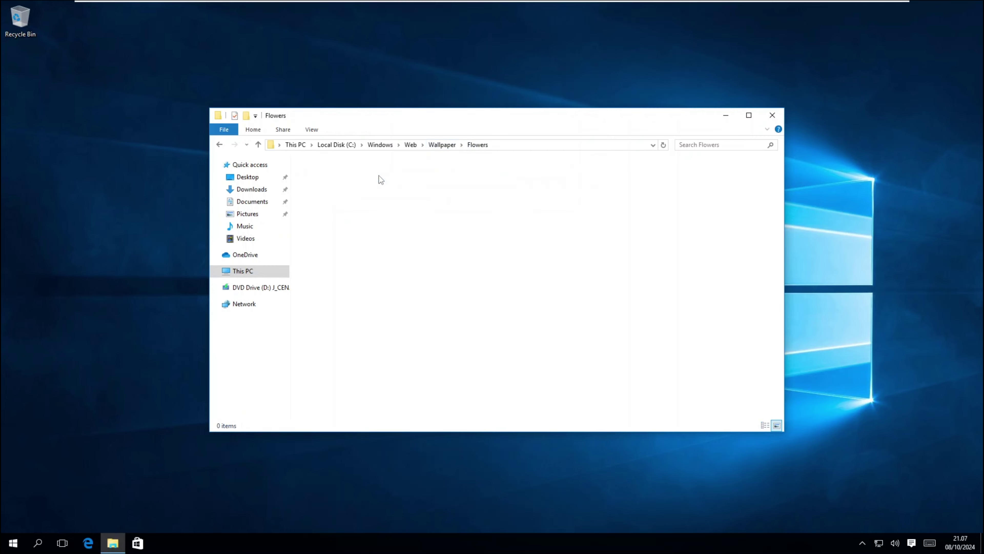
pyautogui.click(411, 144)
pyautogui.doubleClick(379, 187)
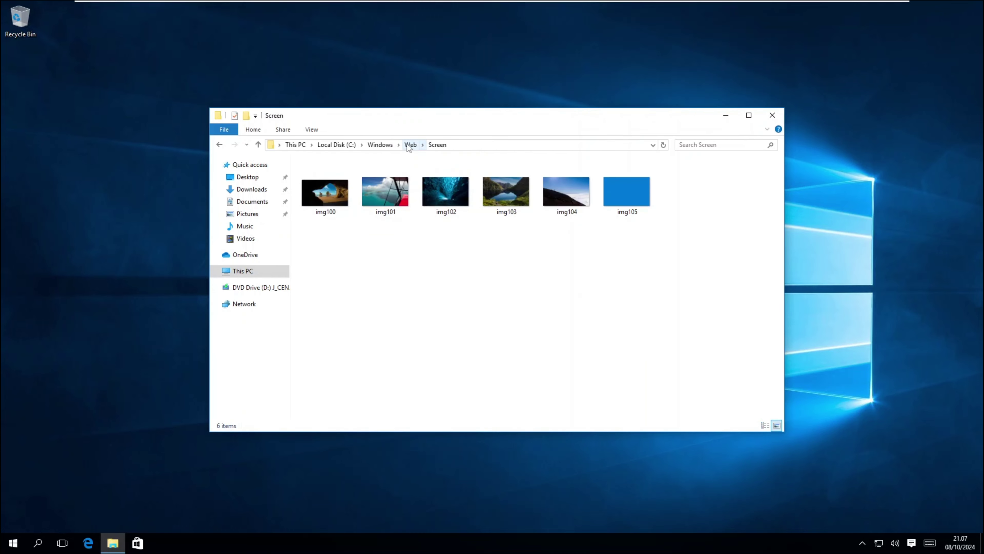
# Set img104 from the Screen folder as the desktop background and close the File Explorer window.
pyautogui.click(566, 191)
pyautogui.doubleClick(346, 129)
pyautogui.click(299, 155)
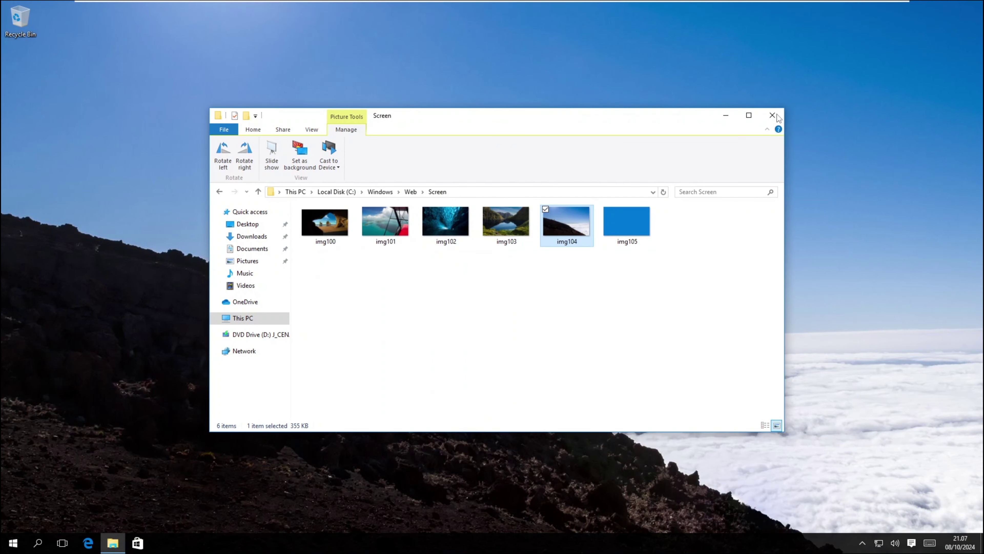
pyautogui.click(778, 115)
# Search Windows for "word", open WordPad and maximize its window.
pyautogui.press('super')
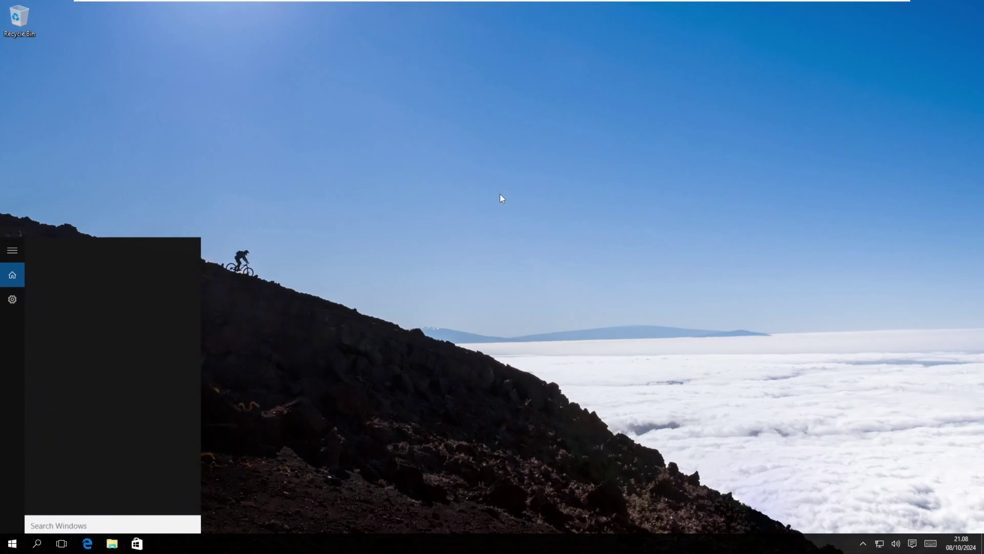
pyautogui.write('word')
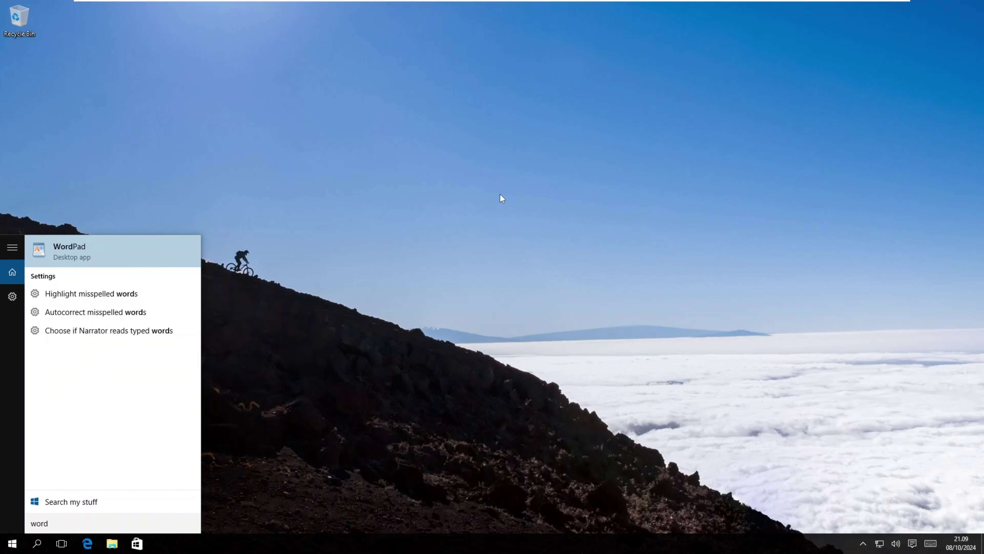
pyautogui.click(141, 254)
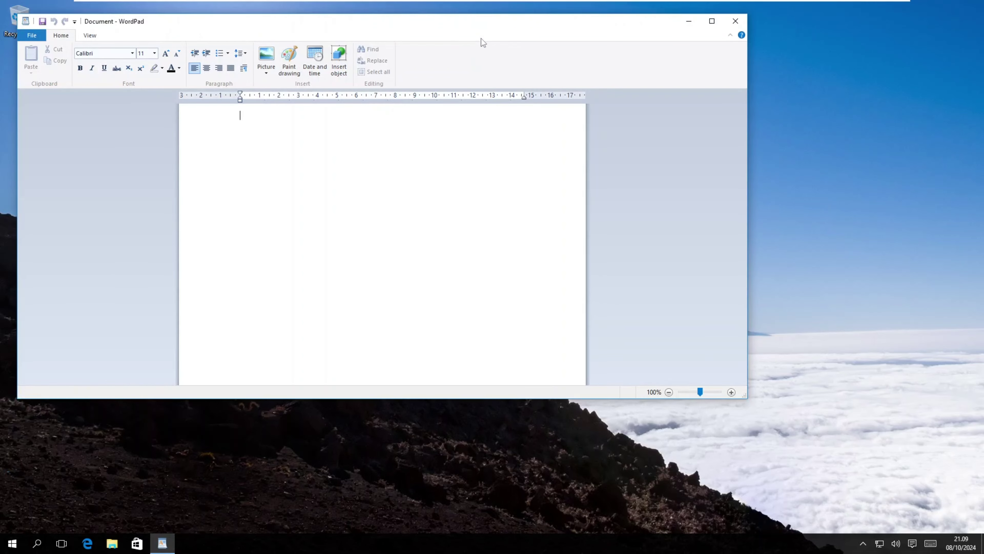
pyautogui.doubleClick(506, 24)
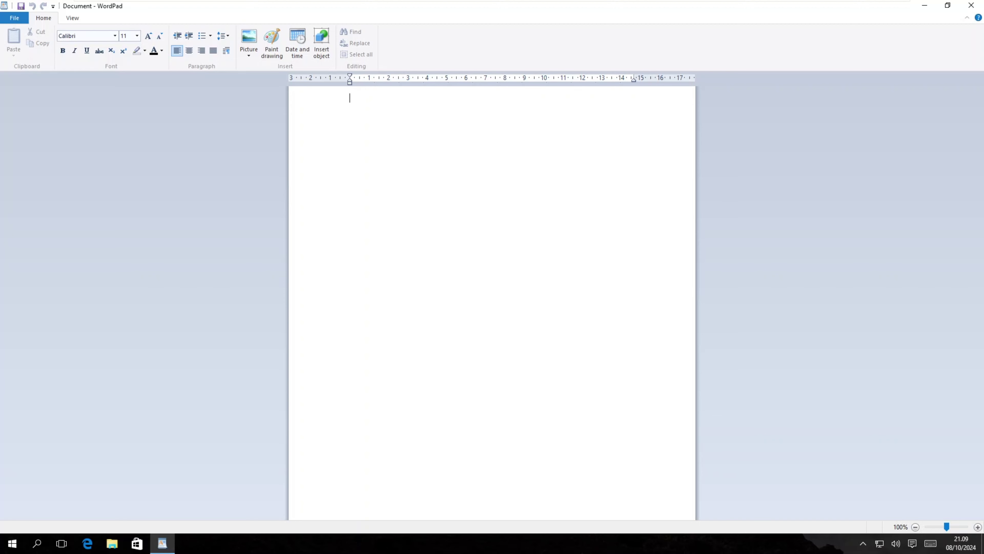
# Enter the text "Su" at the start of the blank WordPad document.
pyautogui.write('Su')
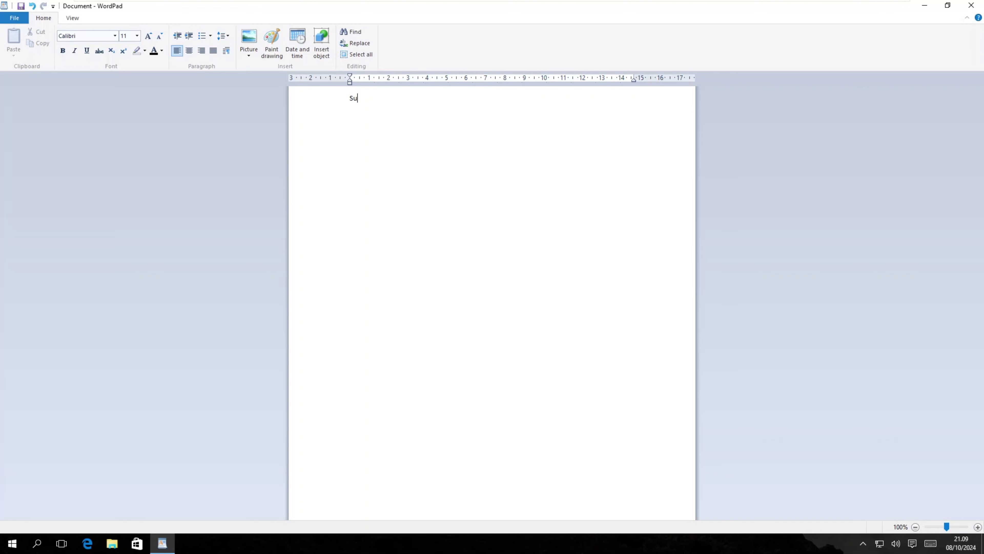